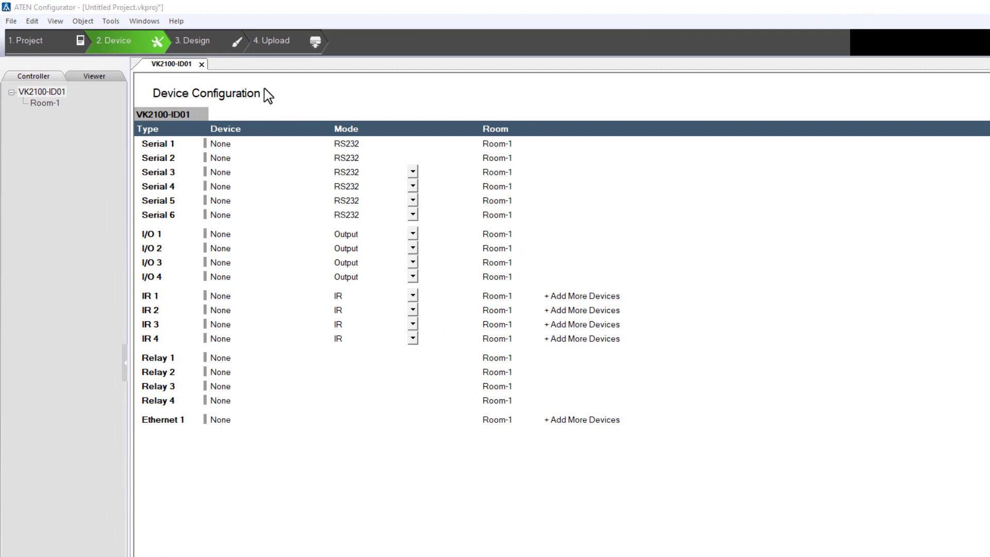
Open the Database Generator and choose to add a device from the ATEN Device Library
{"action": "left_click", "coordinate": [111, 21]}
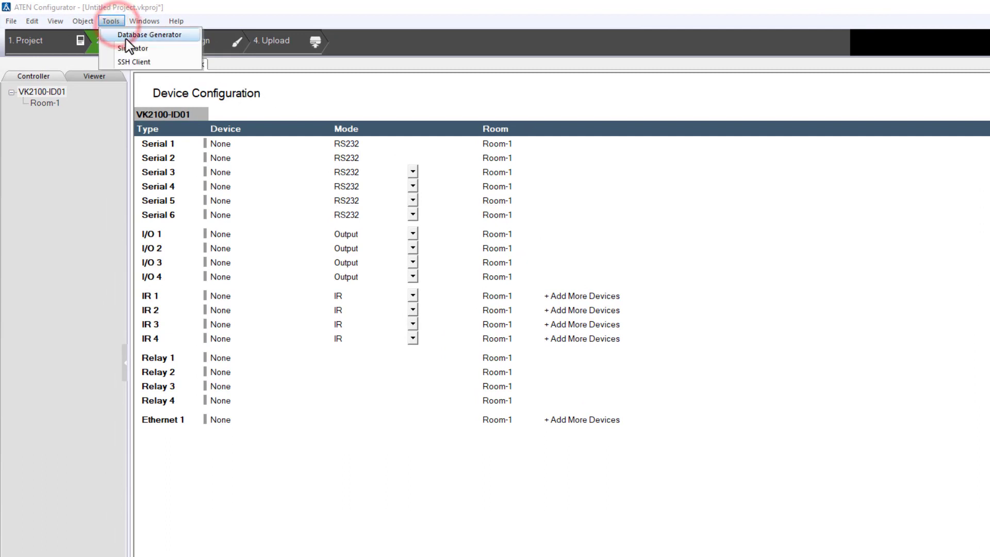
{"action": "left_click", "coordinate": [184, 35]}
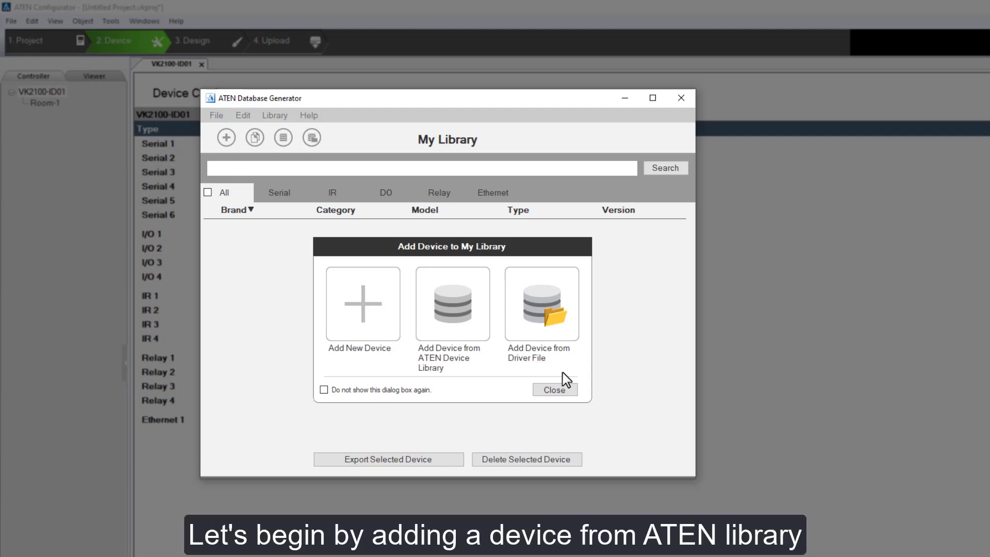
{"action": "left_click", "coordinate": [464, 335]}
Browse the library's Serial and IR devices, ending on the list of all devices
{"action": "left_click", "coordinate": [291, 166]}
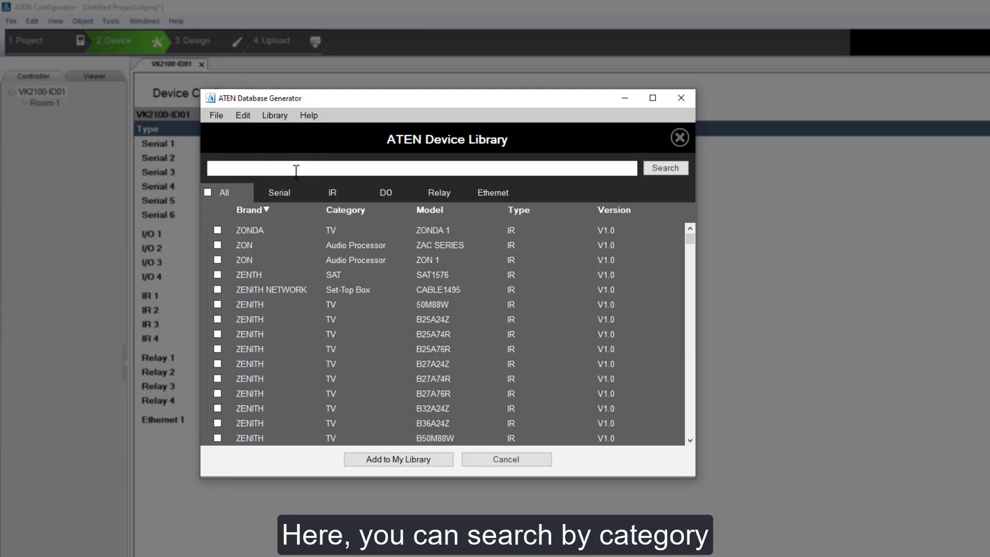
{"action": "left_click", "coordinate": [282, 200]}
{"action": "left_click", "coordinate": [325, 195]}
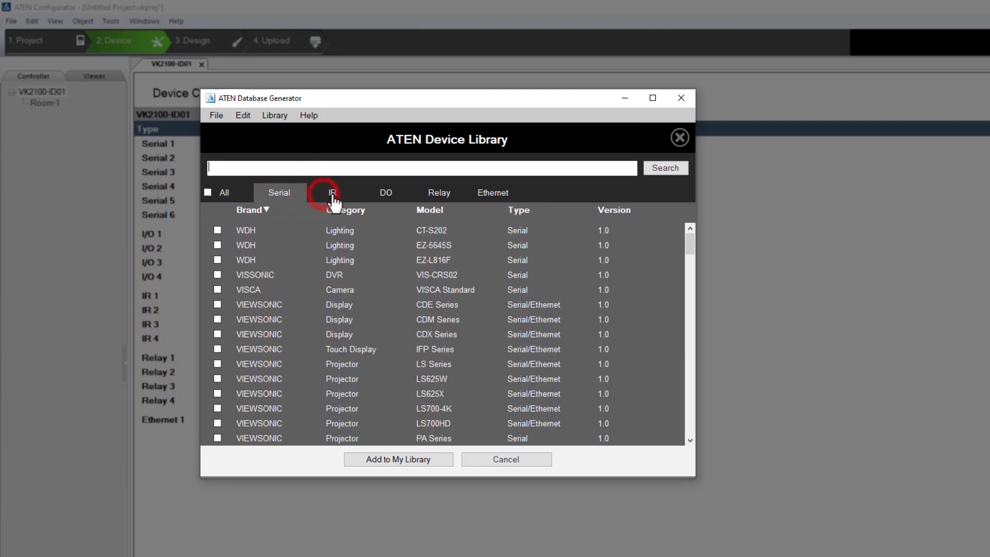
{"action": "left_click", "coordinate": [224, 193]}
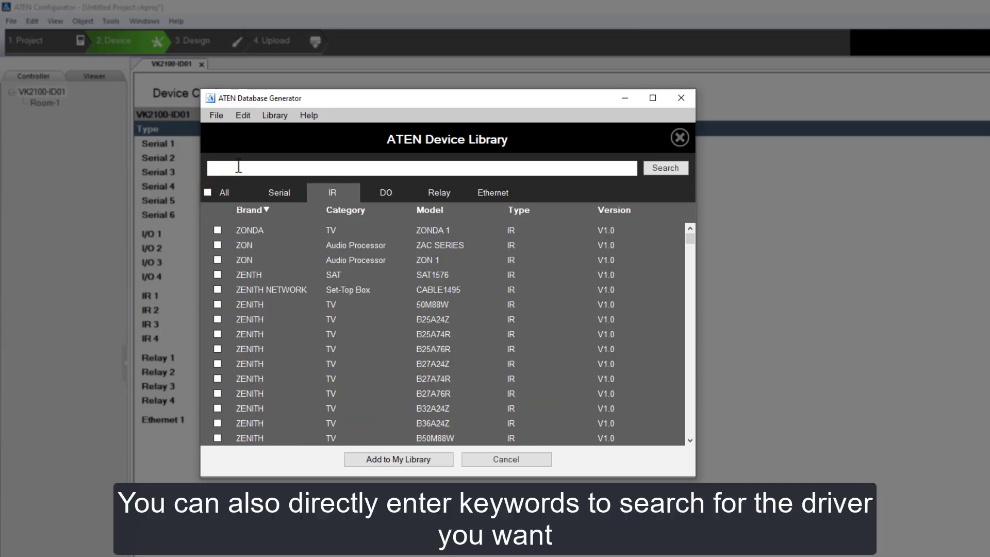
Search the ATEN Device Library for VP2730 and add the ATEN video matrix switch driver to My Library
{"action": "left_click", "coordinate": [240, 164]}
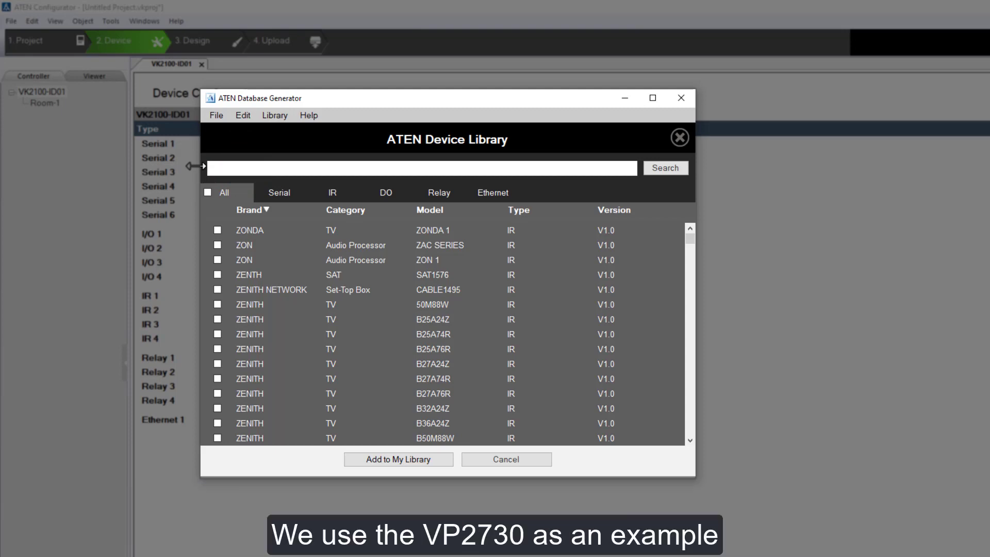
{"action": "type", "text": "V"}
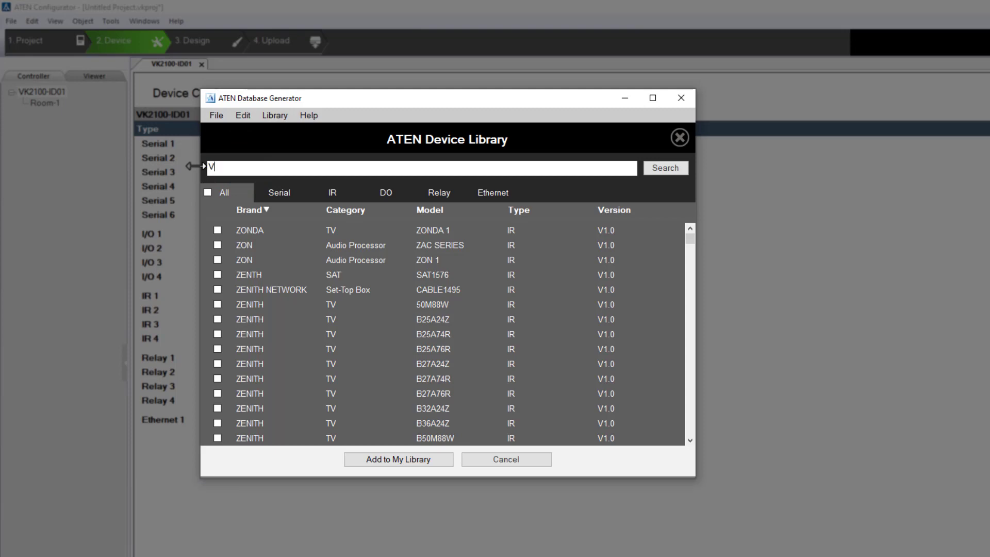
{"action": "type", "text": "P2730"}
{"action": "key", "text": "Return"}
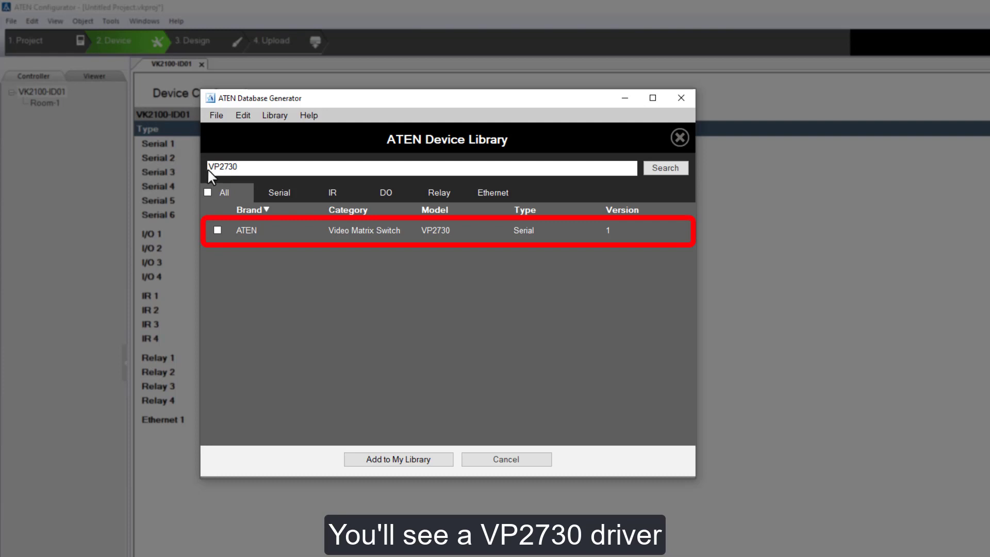
{"action": "left_click", "coordinate": [216, 231]}
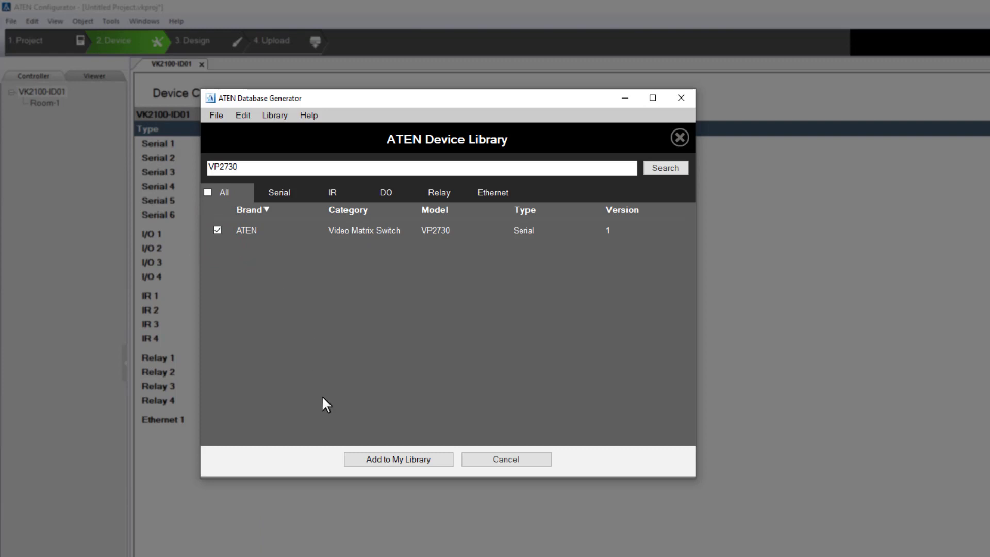
{"action": "left_click", "coordinate": [354, 460]}
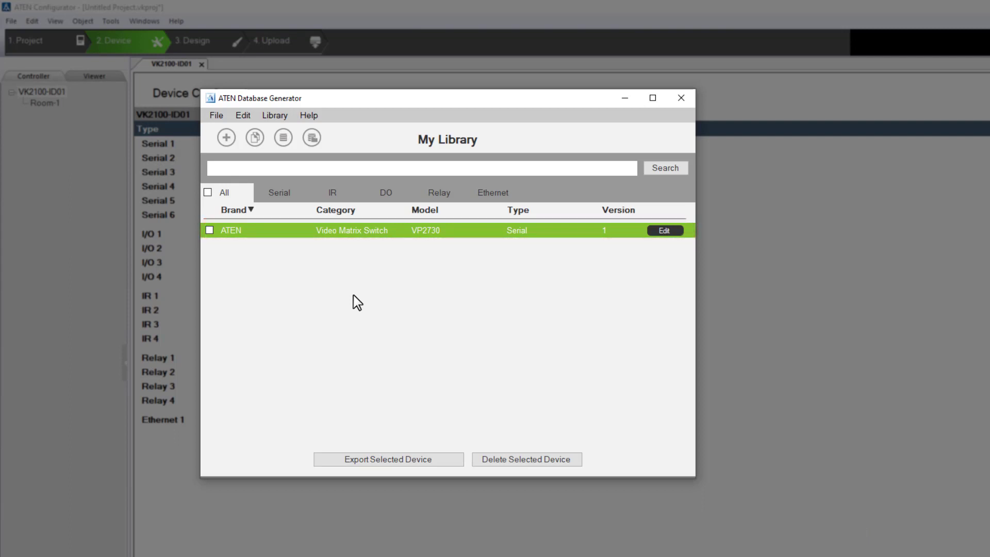
Open the VP2730 driver from My Library in an enlarged window and check its version history
{"action": "left_click", "coordinate": [455, 230]}
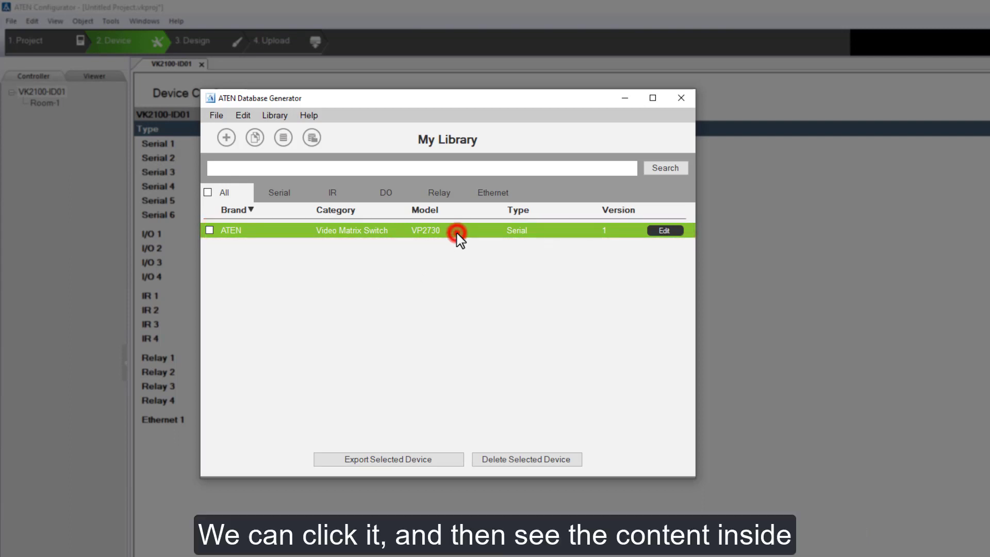
{"action": "left_click_drag", "start_coordinate": [695, 477], "coordinate": [985, 554]}
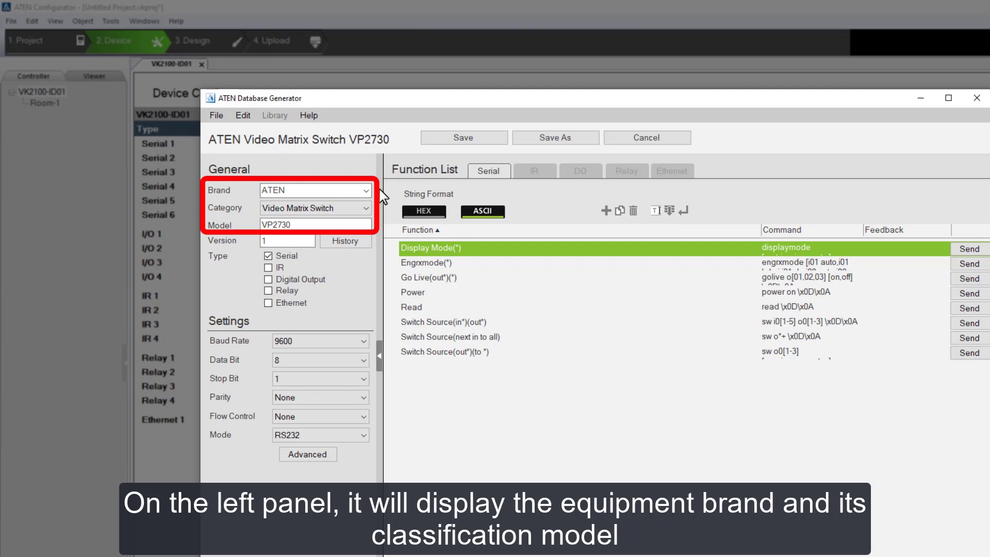
{"action": "left_click", "coordinate": [369, 246]}
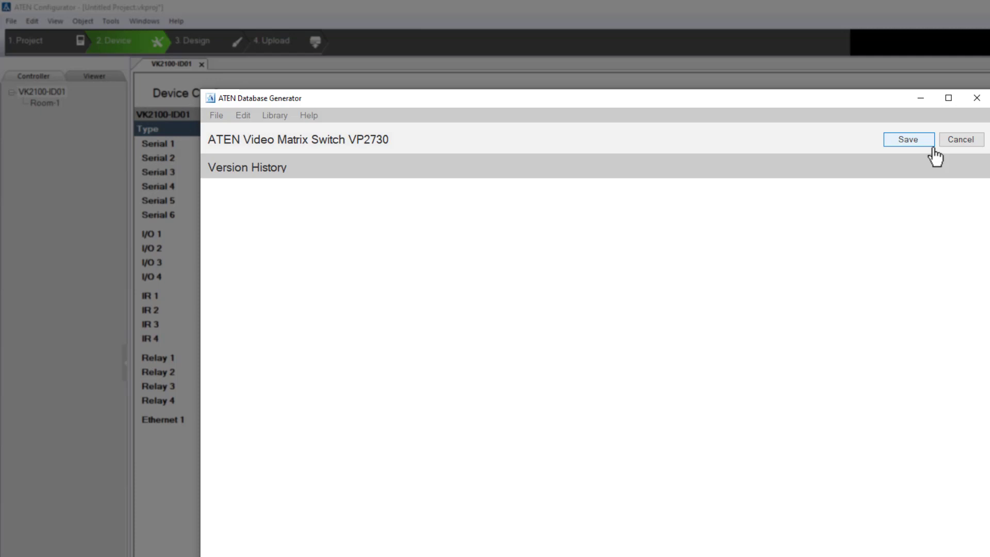
{"action": "left_click", "coordinate": [934, 150]}
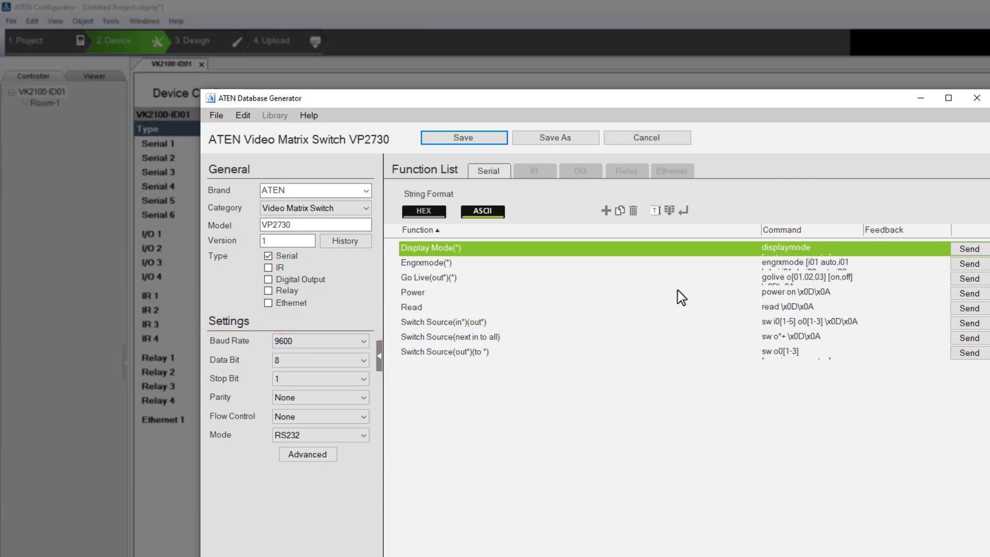
Shift the Command column boundary so the commands have more room, and look over the Engrxmode and Go Live functions
{"action": "left_click_drag", "start_coordinate": [760, 230], "coordinate": [639, 230]}
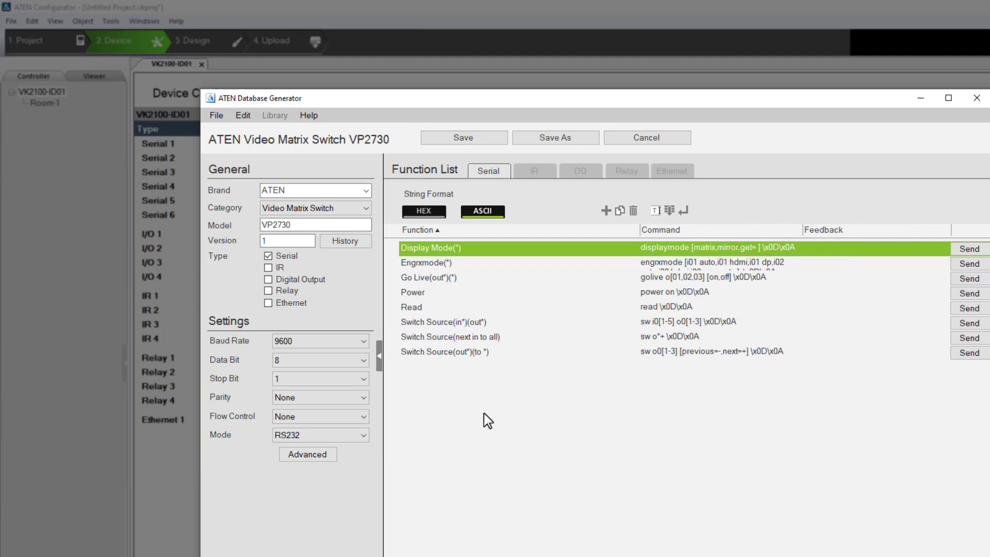
{"action": "left_click", "coordinate": [427, 264]}
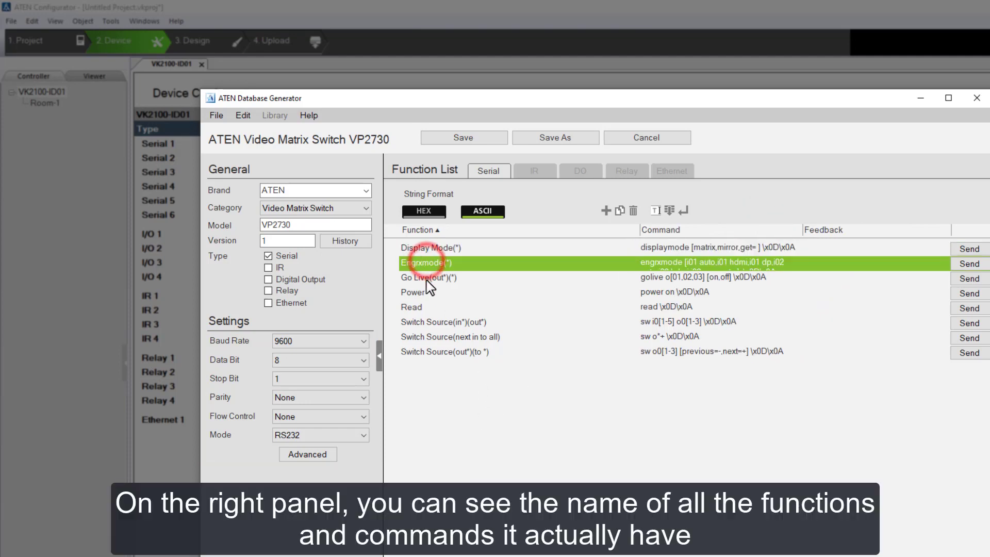
{"action": "left_click", "coordinate": [442, 278]}
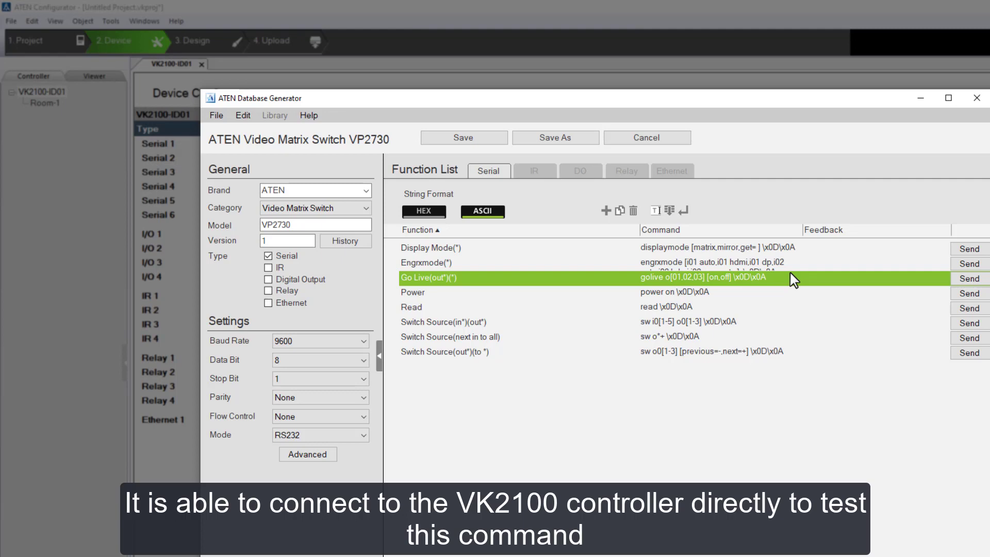
Start a test of the Switch Source(in*)(out*) function through serial port 4 of the VK2100 controller found on the network
{"action": "left_click", "coordinate": [704, 321]}
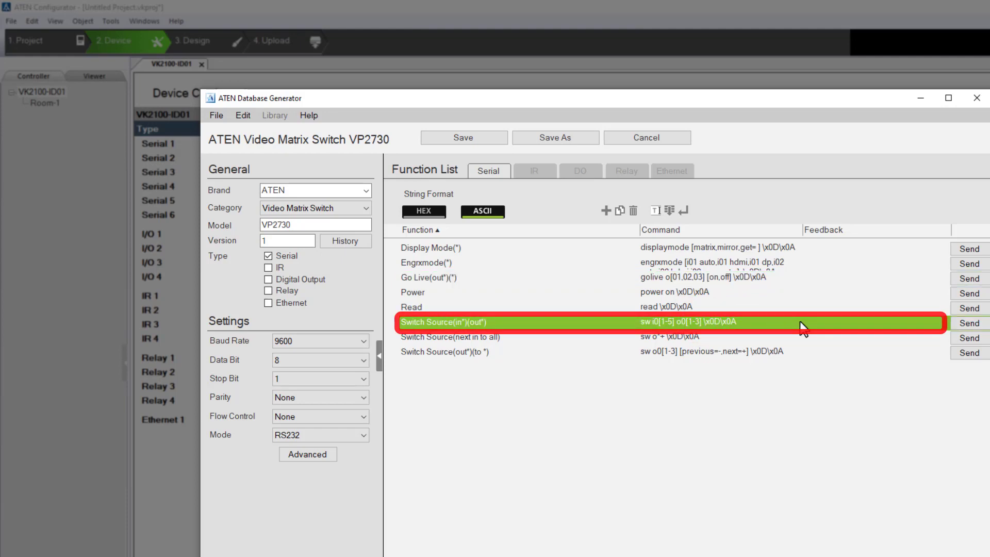
{"action": "left_click", "coordinate": [980, 325]}
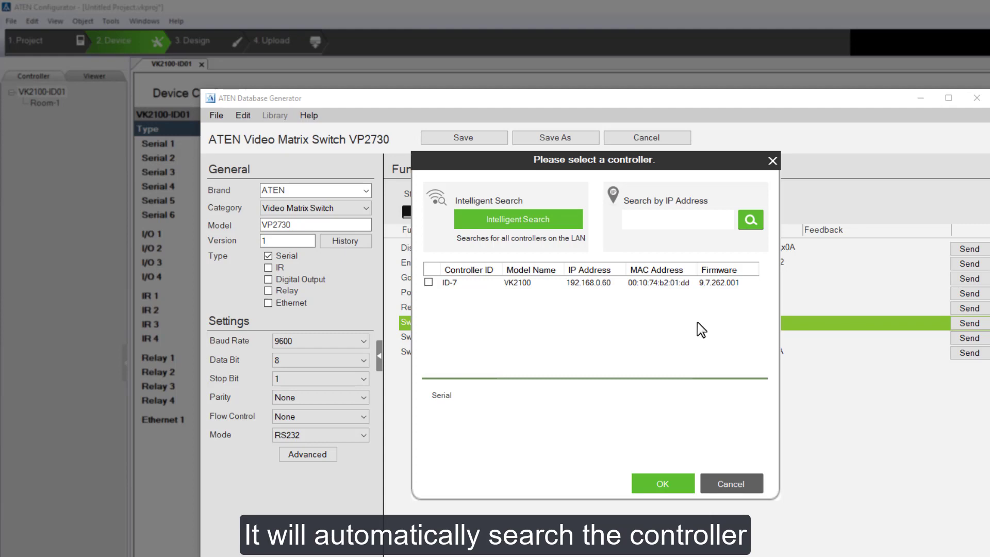
{"action": "left_click", "coordinate": [651, 220]}
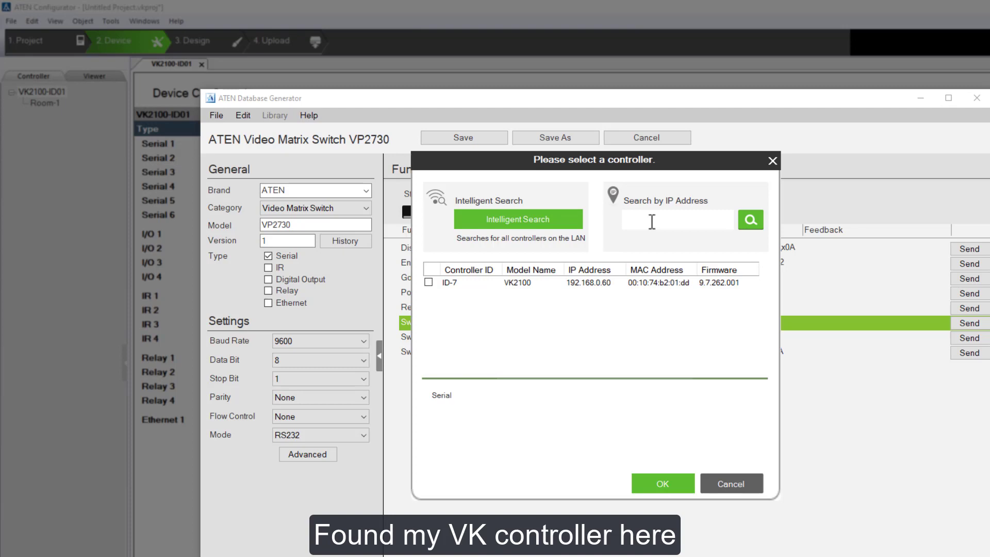
{"action": "left_click", "coordinate": [428, 283]}
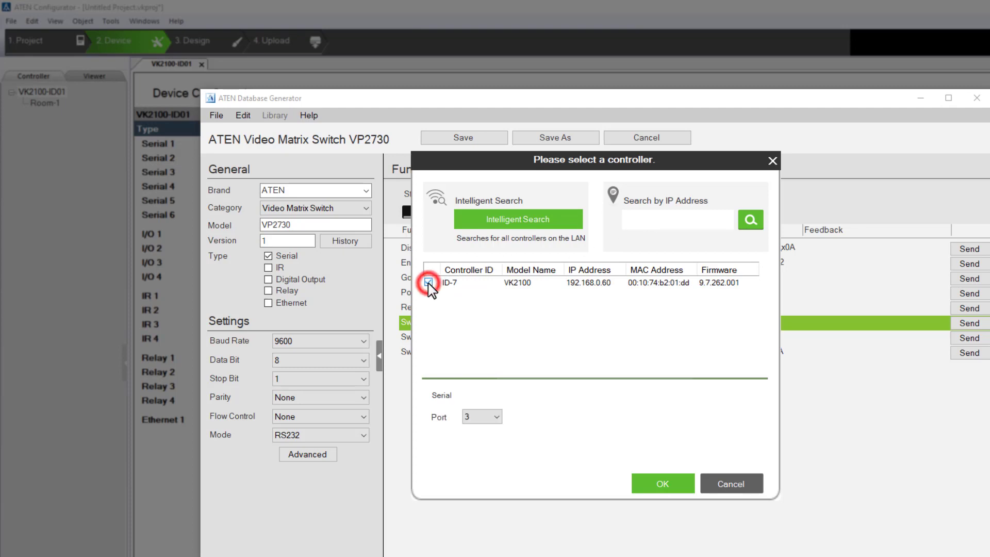
{"action": "left_click", "coordinate": [496, 420]}
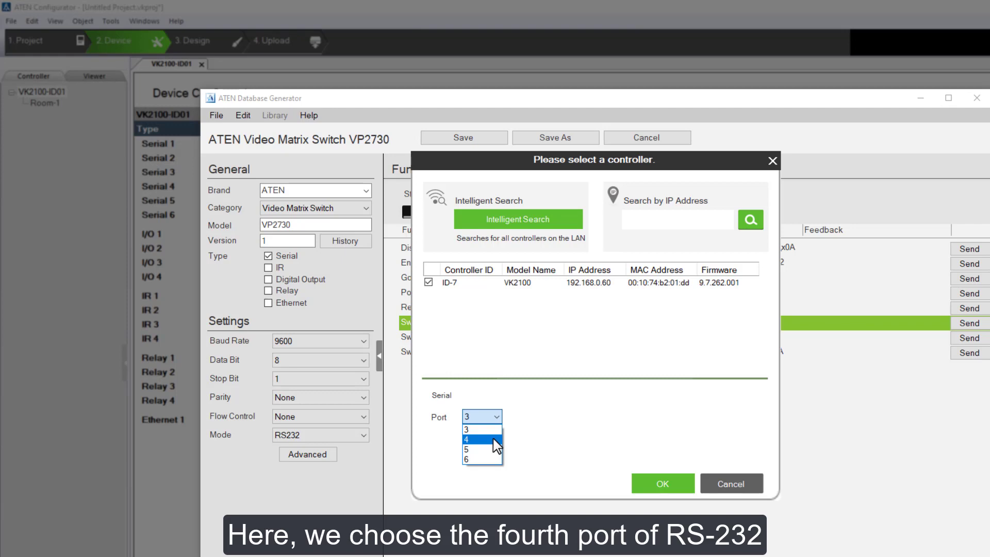
{"action": "left_click", "coordinate": [494, 439]}
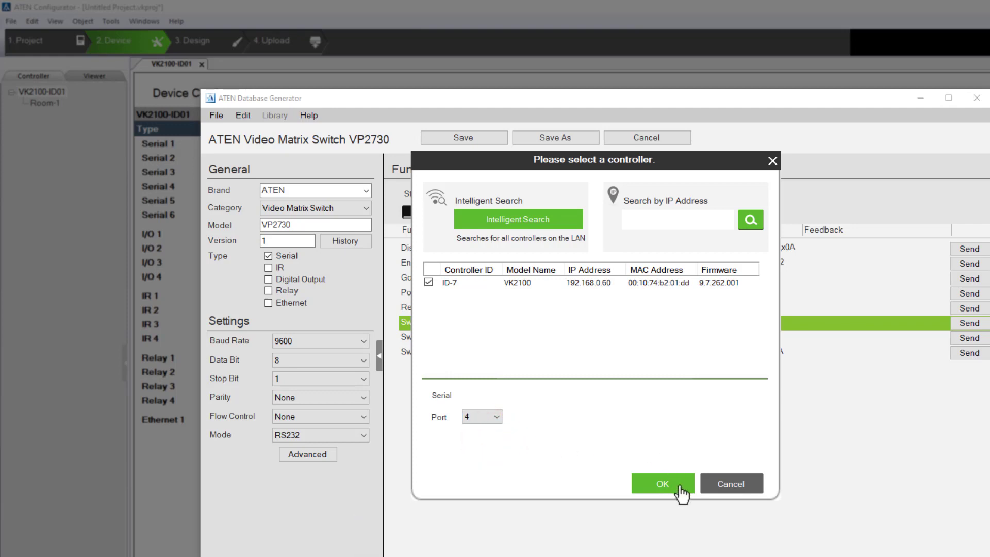
{"action": "left_click", "coordinate": [678, 487]}
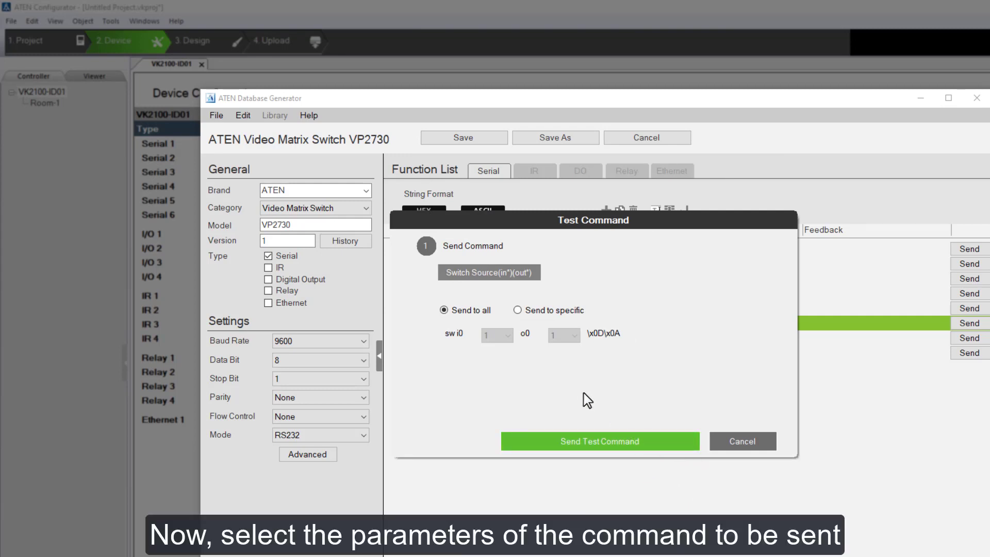
{"action": "left_click", "coordinate": [517, 310]}
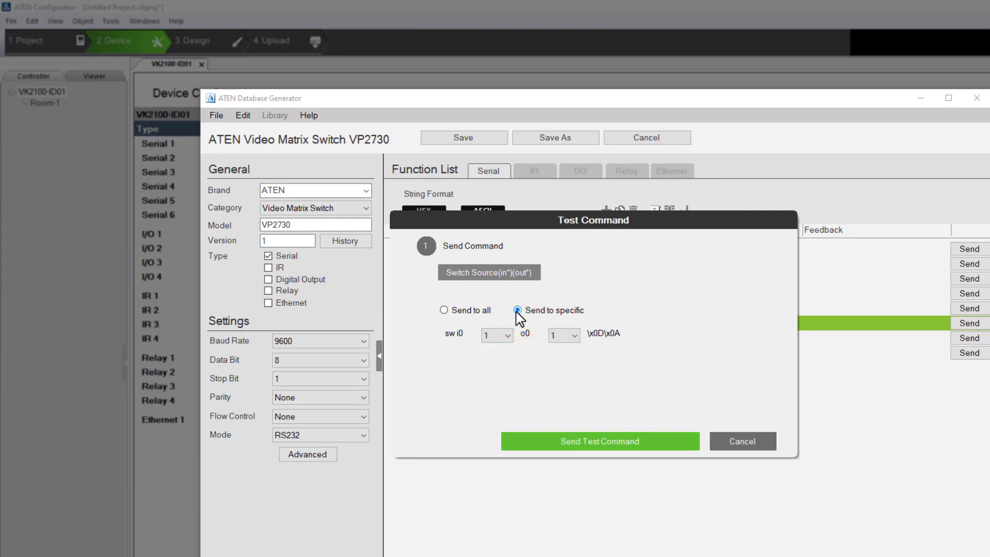
{"action": "left_click", "coordinate": [508, 336]}
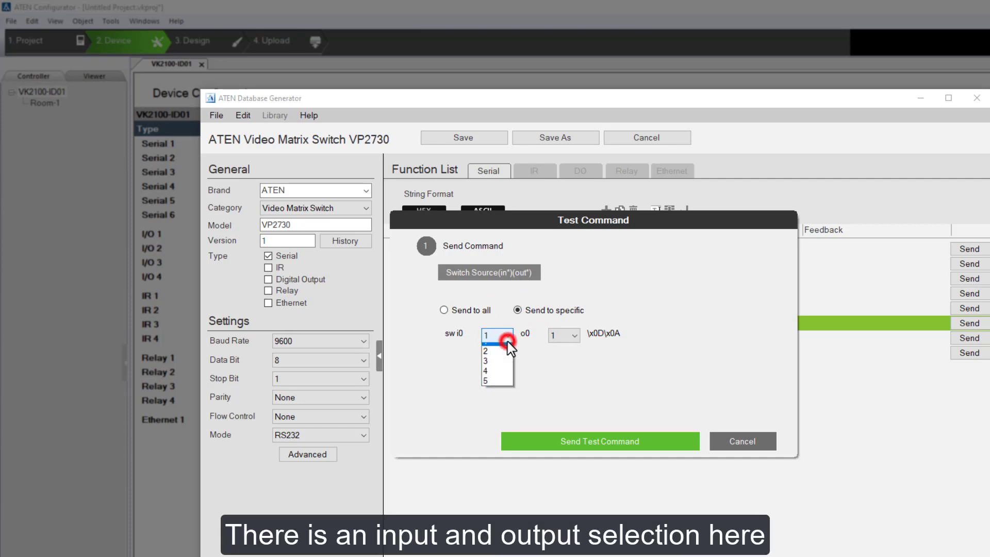
{"action": "left_click", "coordinate": [574, 337]}
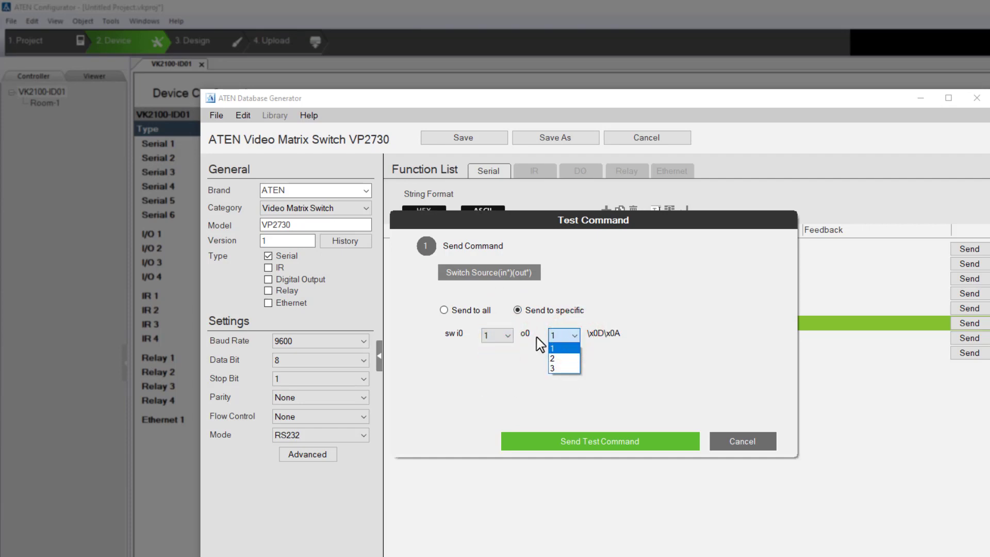
{"action": "left_click", "coordinate": [510, 341]}
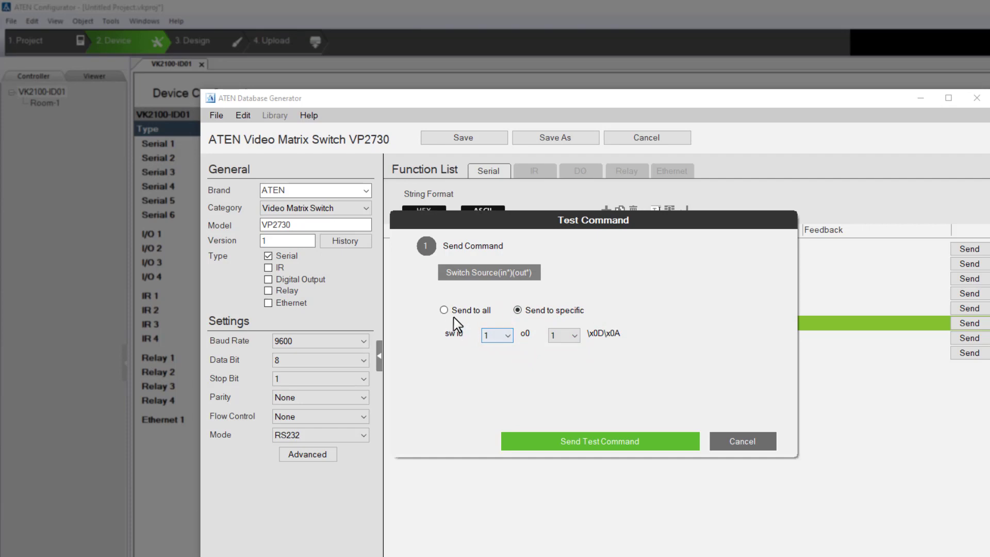
{"action": "left_click", "coordinate": [443, 310]}
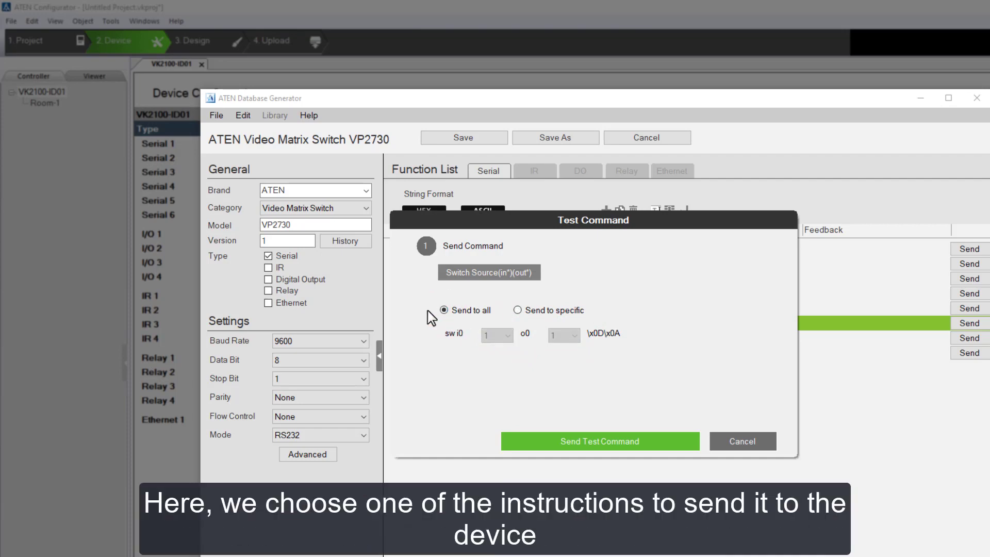
Send the Switch Source test command to a specific target, with input 2 and output 1
{"action": "left_click", "coordinate": [532, 311]}
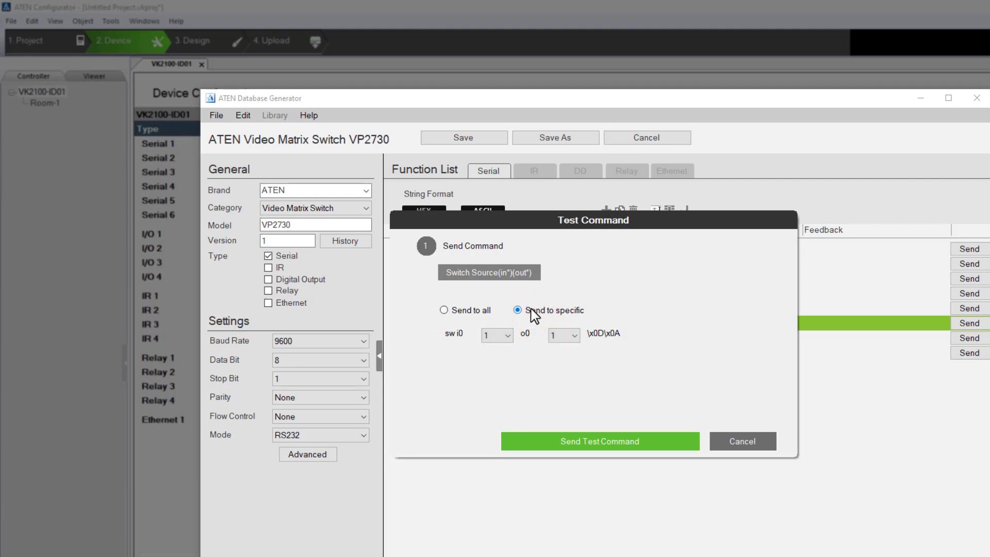
{"action": "left_click", "coordinate": [500, 338]}
{"action": "left_click", "coordinate": [501, 358]}
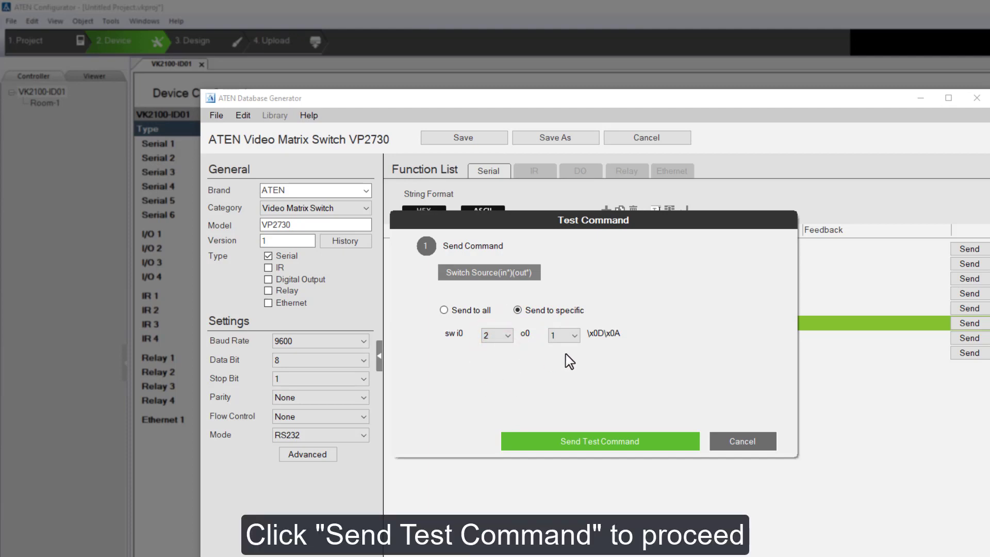
{"action": "left_click", "coordinate": [656, 442]}
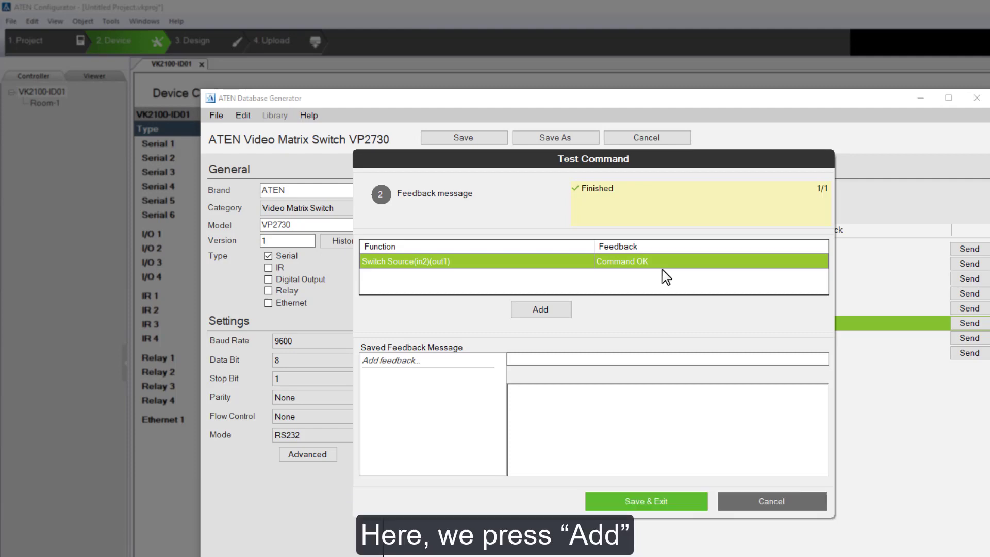
Save the returned feedback message for the Switch Source function under the name in2out1 and close the command test
{"action": "left_click", "coordinate": [563, 312]}
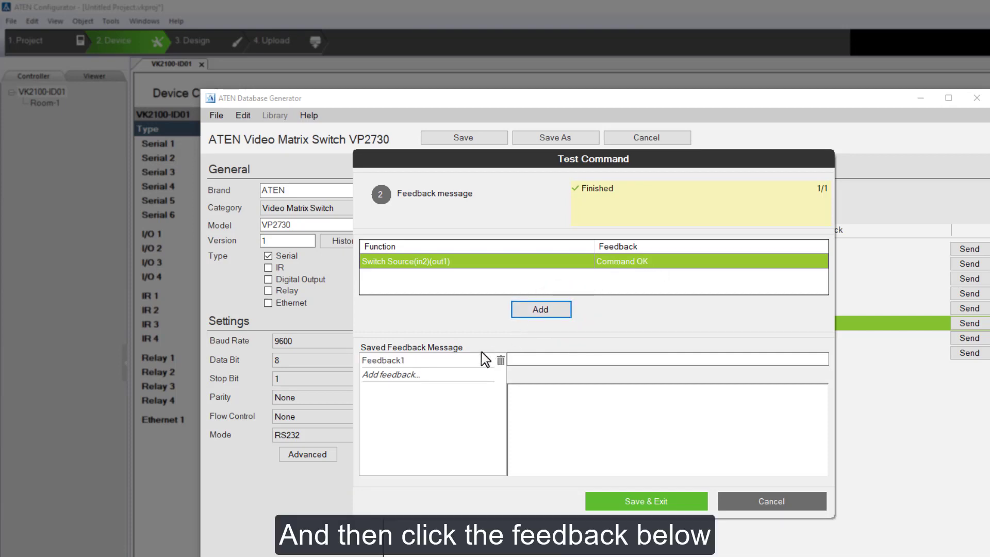
{"action": "left_click", "coordinate": [468, 359]}
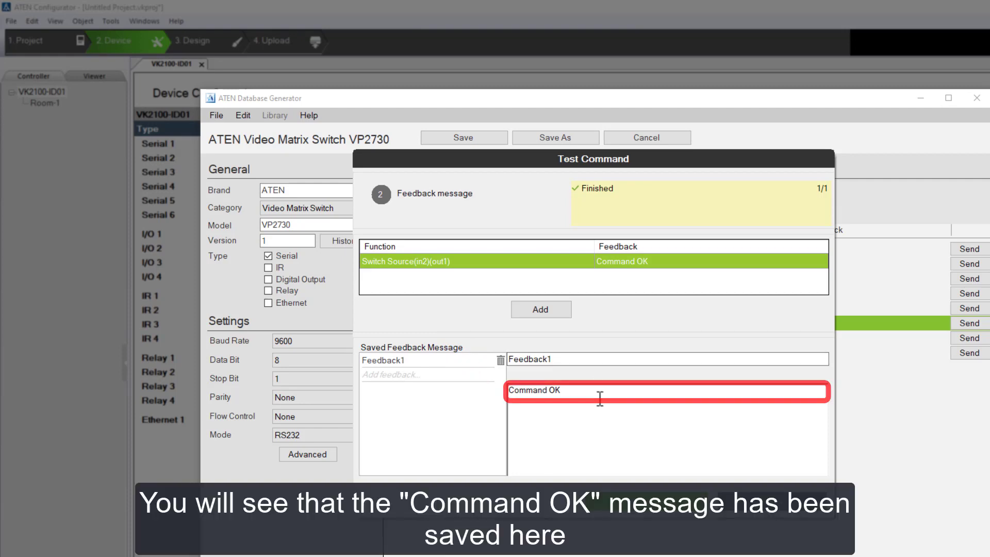
{"action": "left_click", "coordinate": [595, 357]}
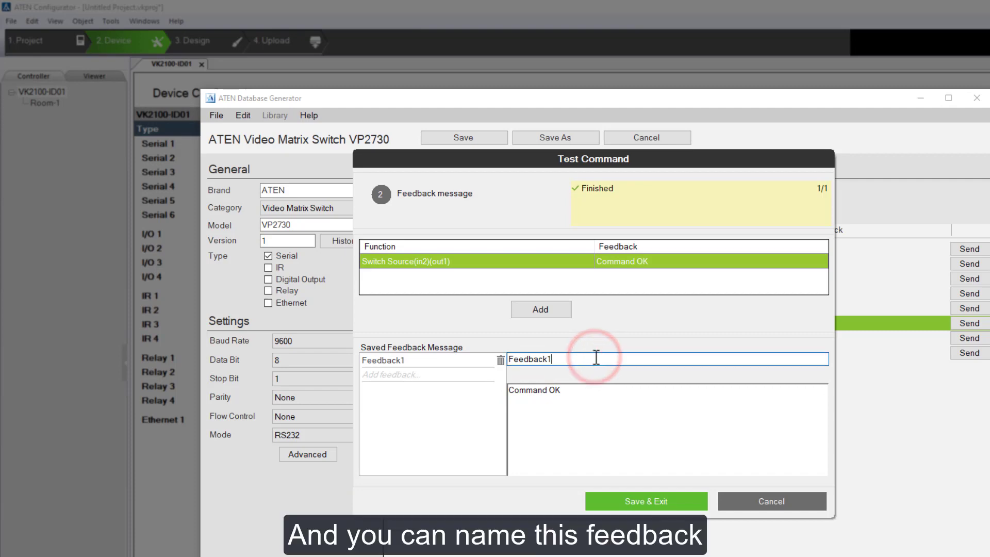
{"action": "key", "text": "BackSpace"}
{"action": "key", "text": "BackSpace"}
{"action": "key", "text": "BackSpace"}
{"action": "key", "text": "BackSpace"}
{"action": "key", "text": "BackSpace"}
{"action": "key", "text": "BackSpace"}
{"action": "key", "text": "BackSpace"}
{"action": "key", "text": "BackSpace"}
{"action": "key", "text": "BackSpace"}
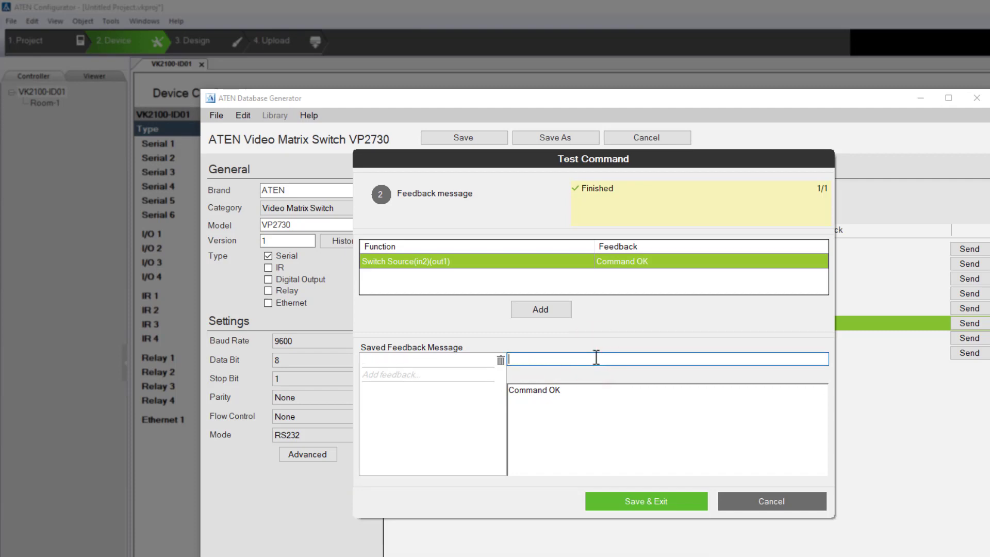
{"action": "type", "text": "in2out1"}
{"action": "left_click", "coordinate": [685, 502]}
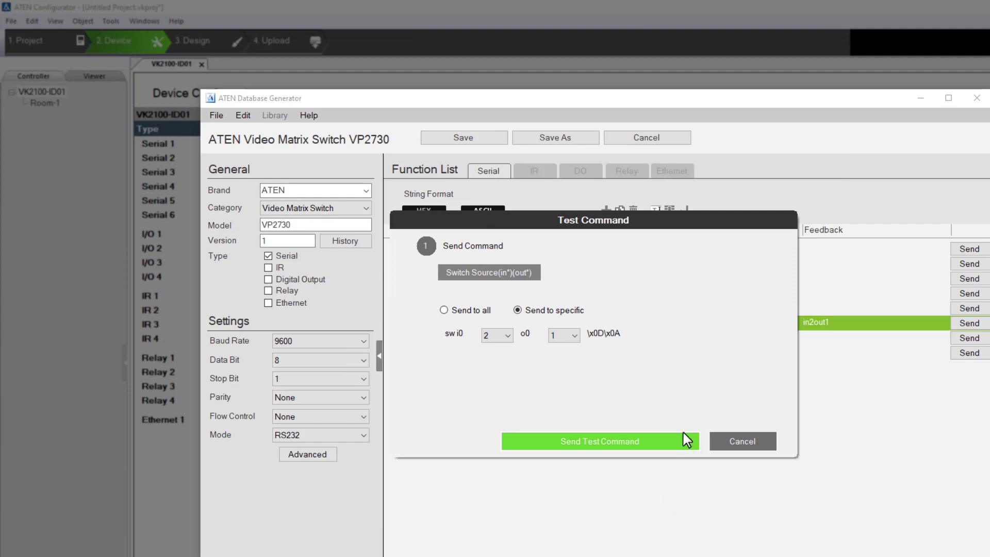
{"action": "left_click", "coordinate": [741, 439]}
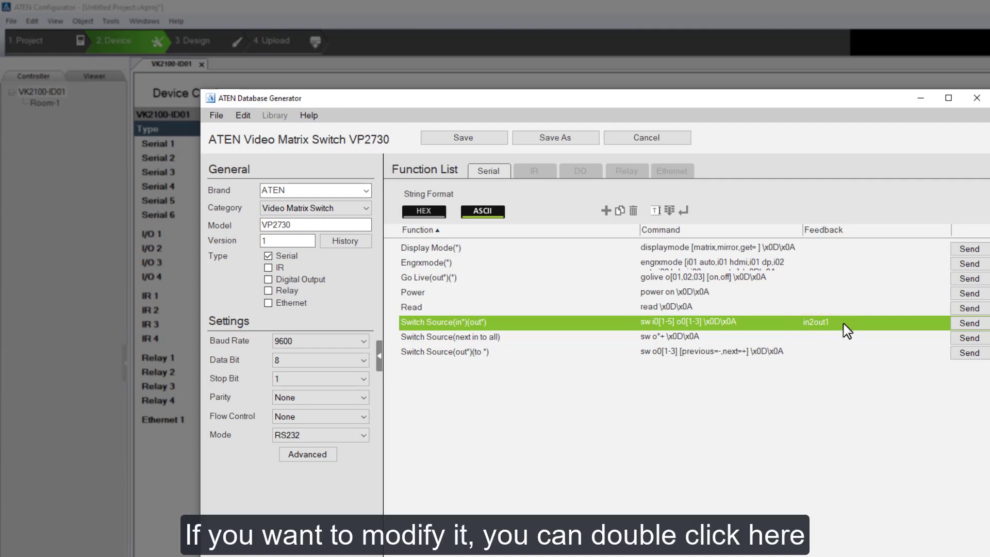
Open the Switch Source function's feedback messages and view the content saved as in2out1
{"action": "double_click", "coordinate": [844, 325]}
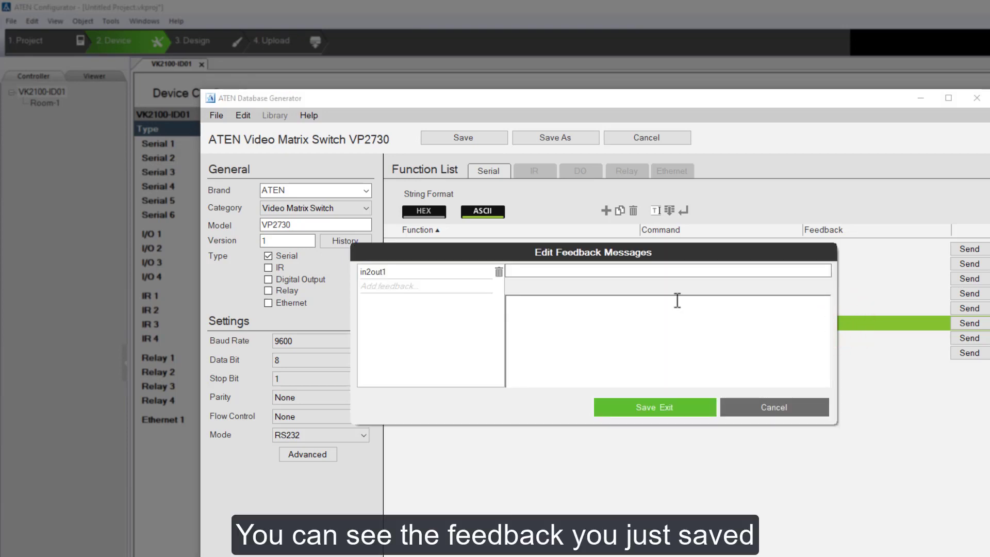
{"action": "left_click", "coordinate": [434, 271]}
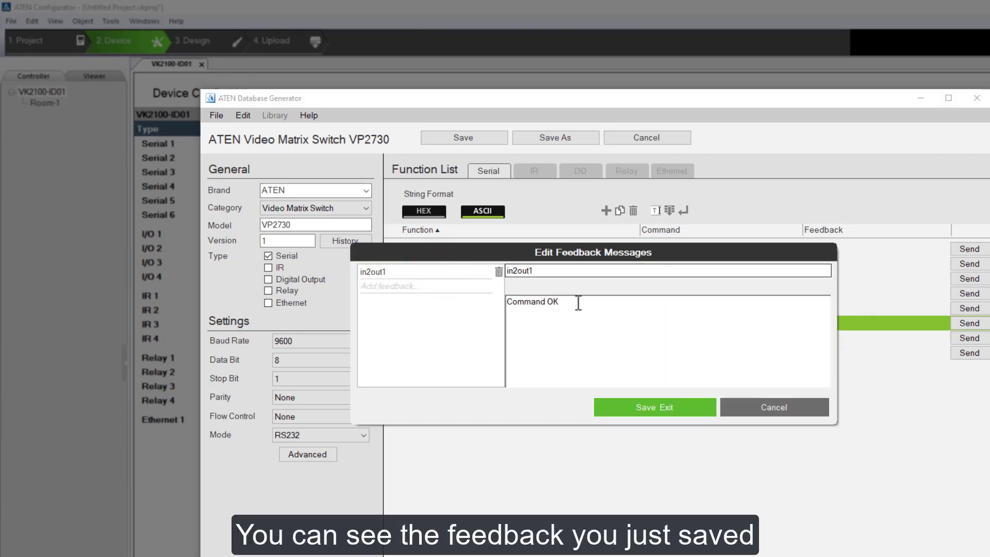